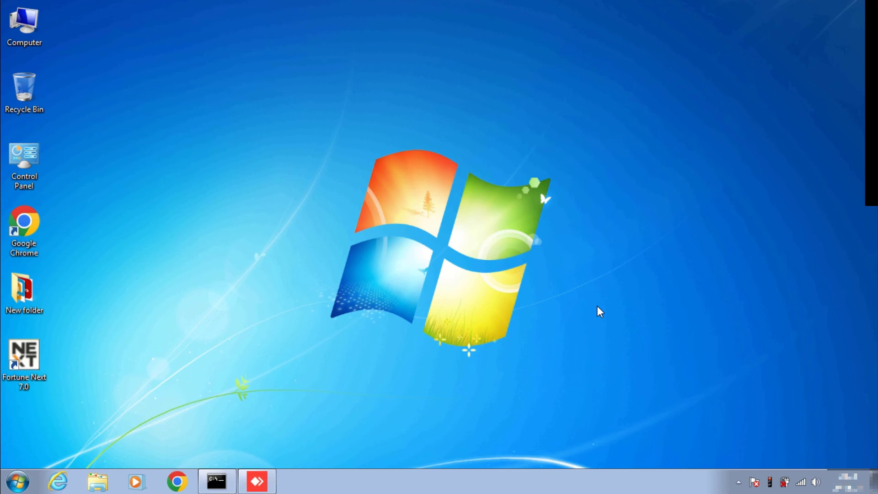
# Check the Wi-Fi, then connect the Sophos SSL VPN with the user's name and password.
pyautogui.click(801, 481)
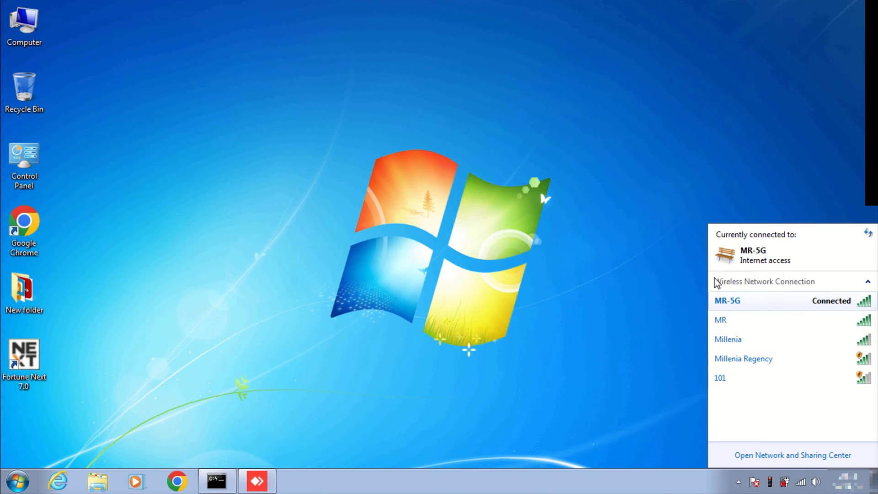
pyautogui.click(632, 247)
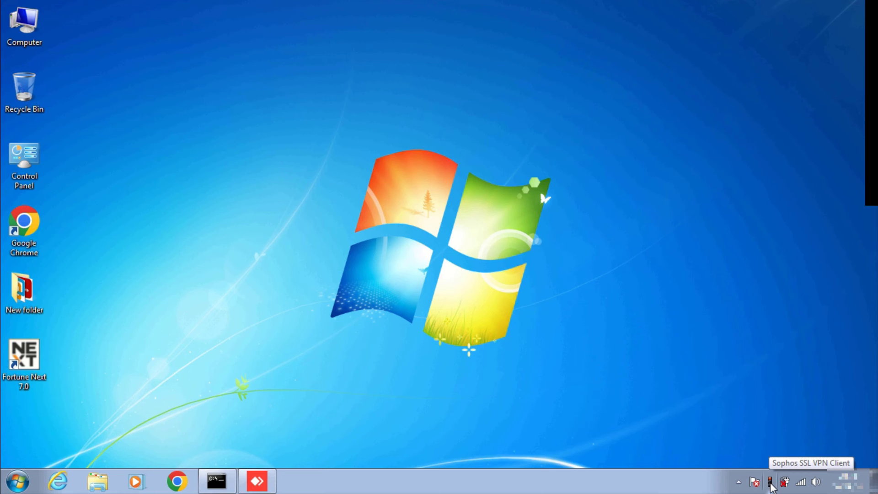
pyautogui.rightClick(770, 484)
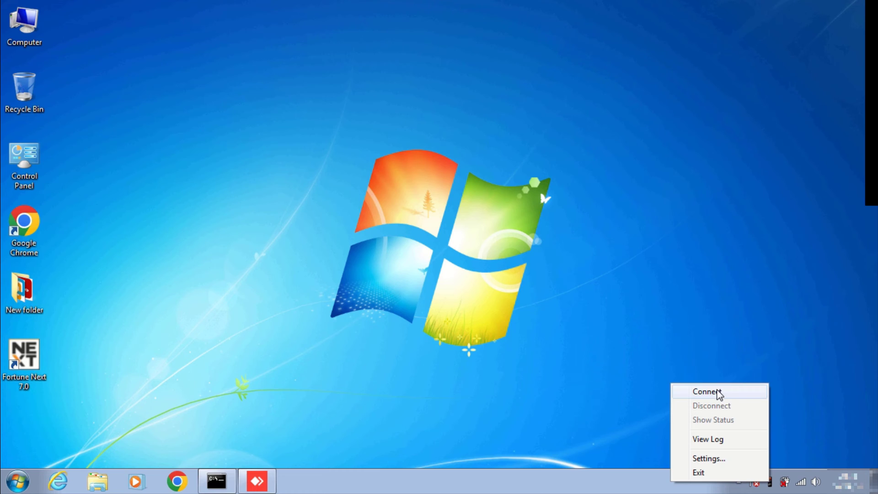
pyautogui.click(706, 391)
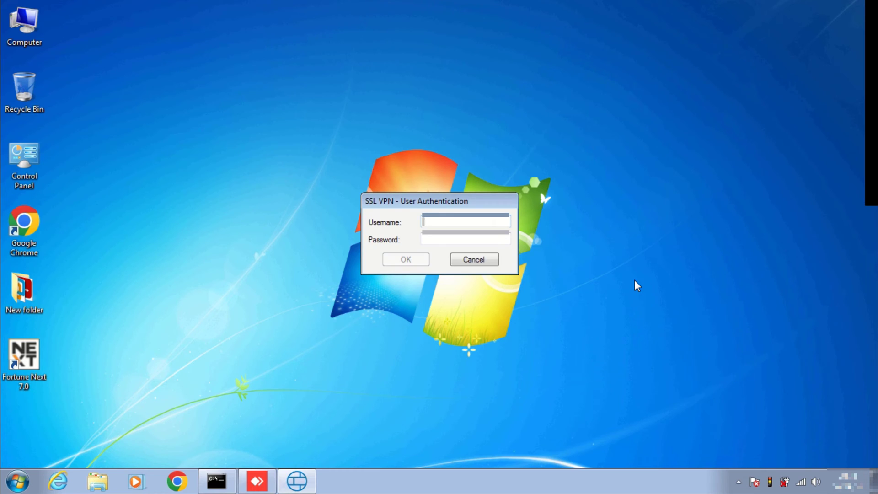
pyautogui.write('admin')
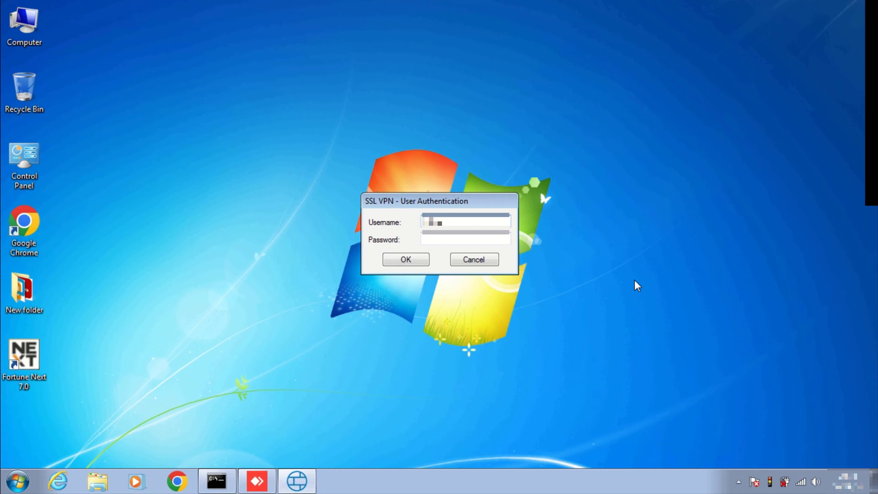
pyautogui.press('Tab')
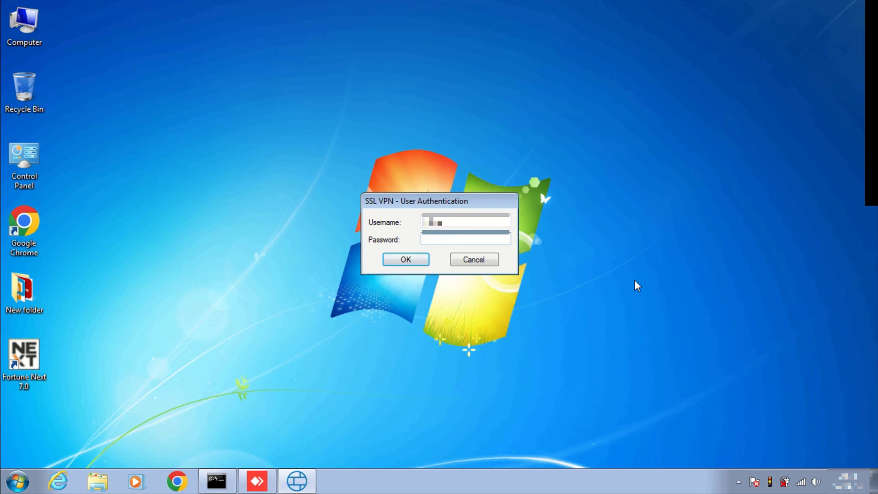
pyautogui.click(412, 260)
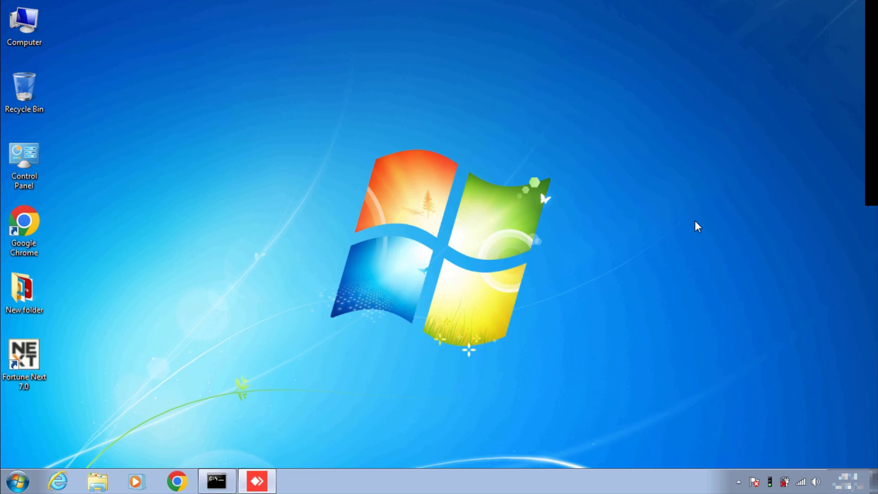
pyautogui.press('super+r')
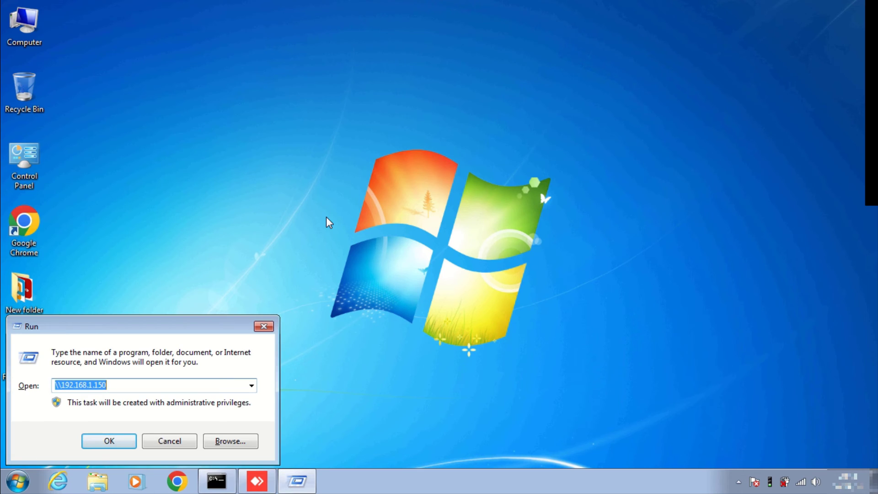
pyautogui.write('\\\\')
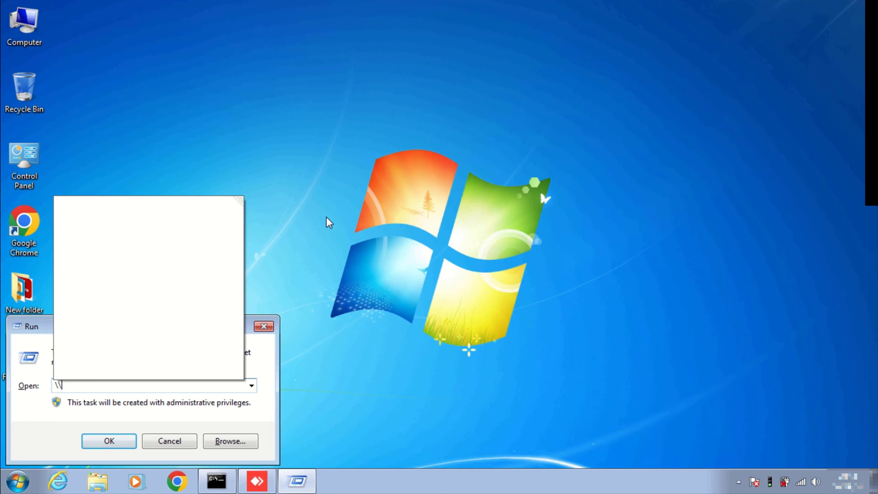
pyautogui.write('192.168.1.')
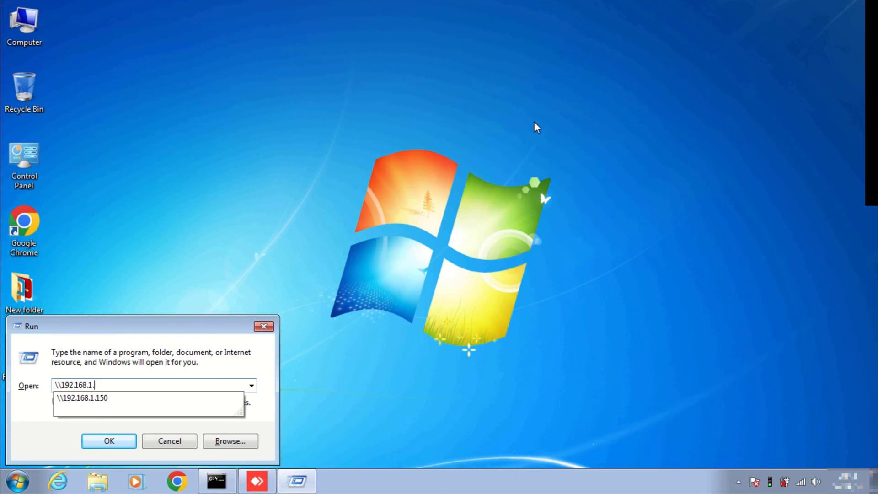
pyautogui.write('150')
pyautogui.press('Return')
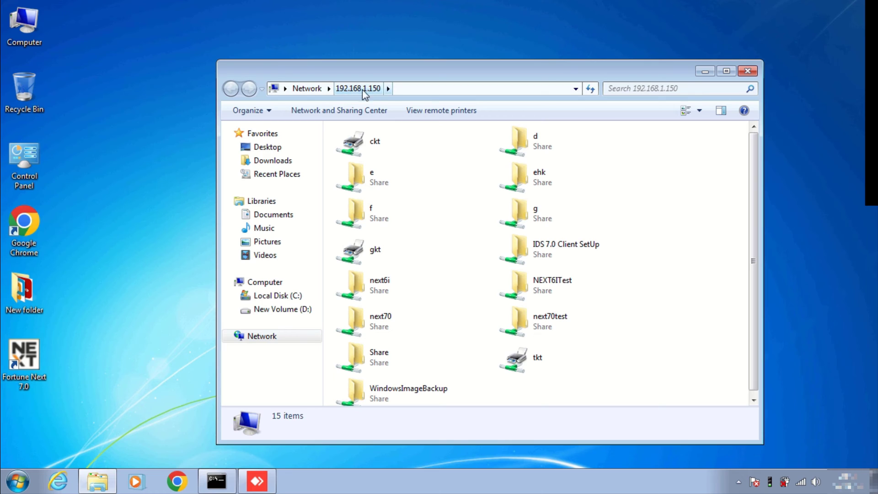
pyautogui.click(747, 71)
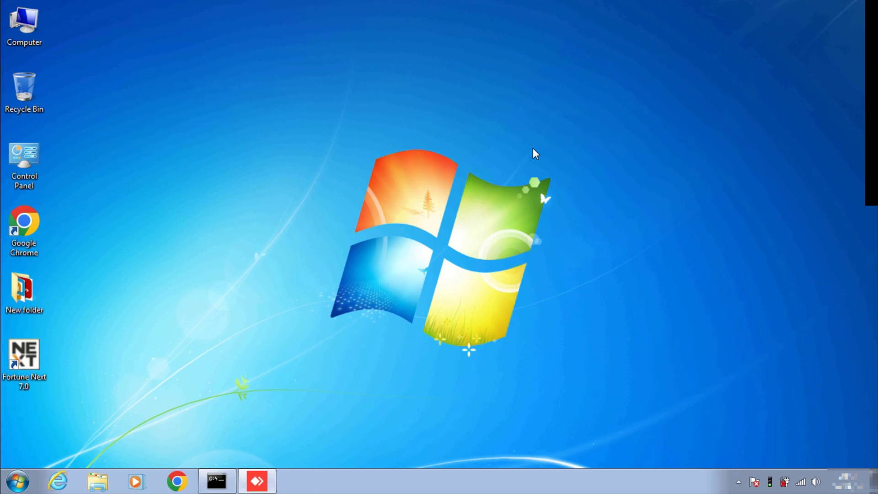
pyautogui.press('super+r')
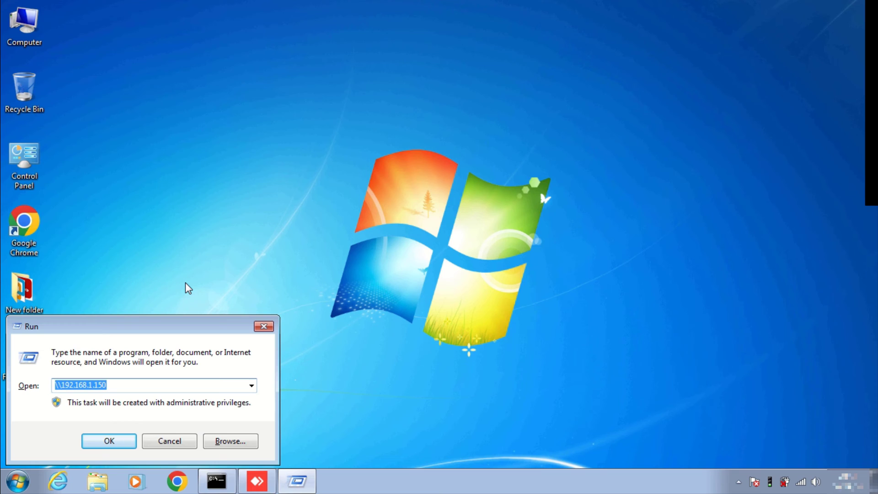
pyautogui.write('\\\\')
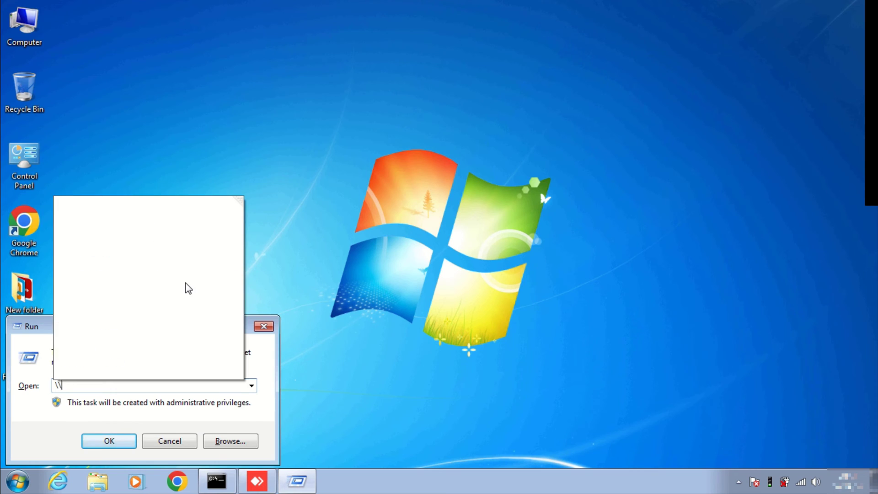
pyautogui.write('ids')
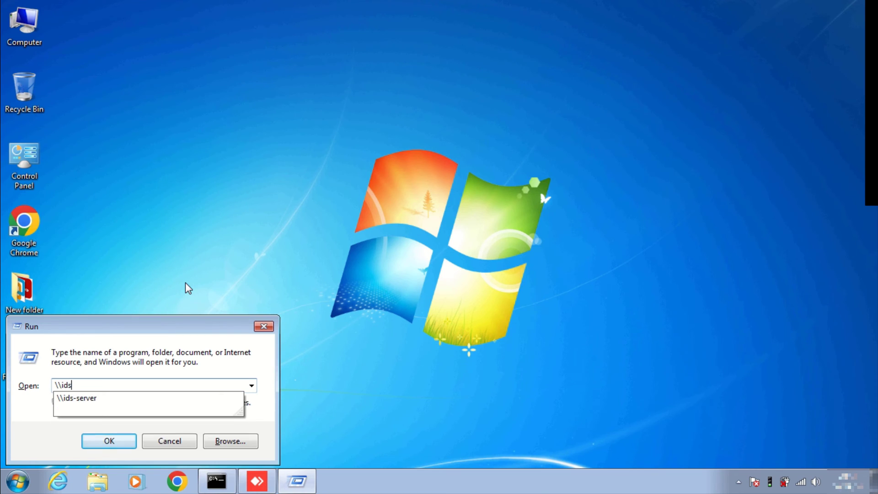
pyautogui.write('-server')
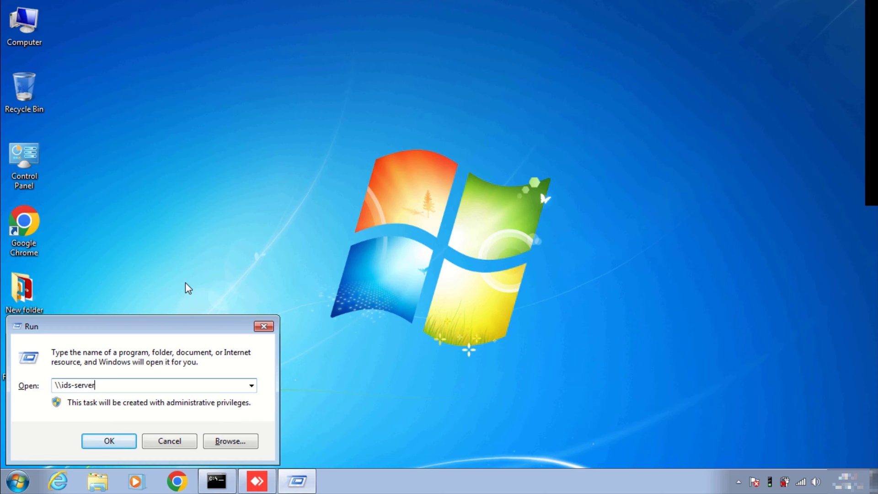
pyautogui.press('Return')
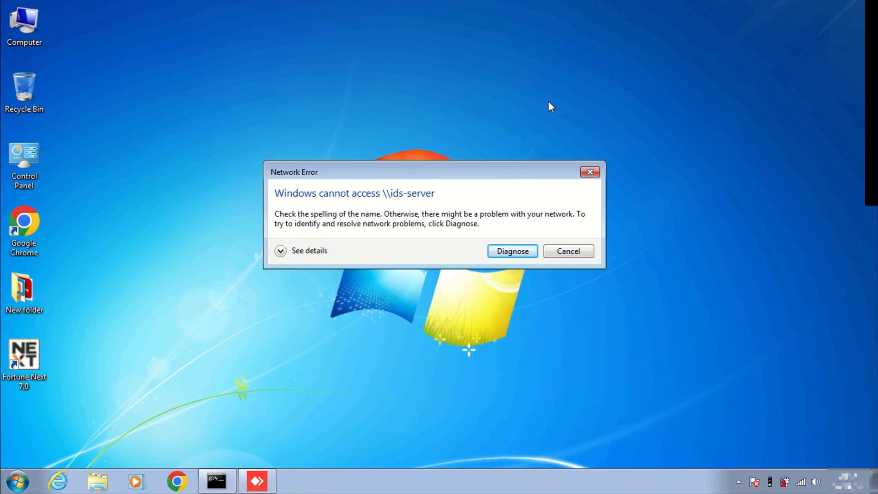
pyautogui.press('Escape')
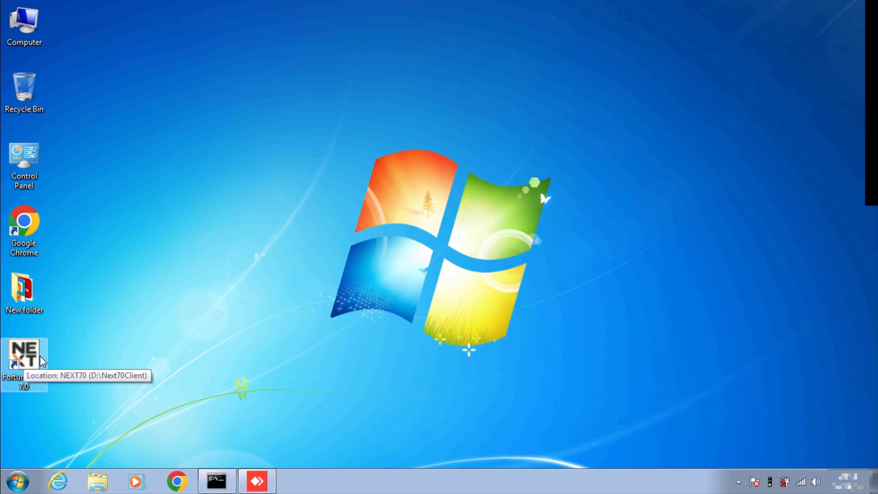
pyautogui.doubleClick(42, 361)
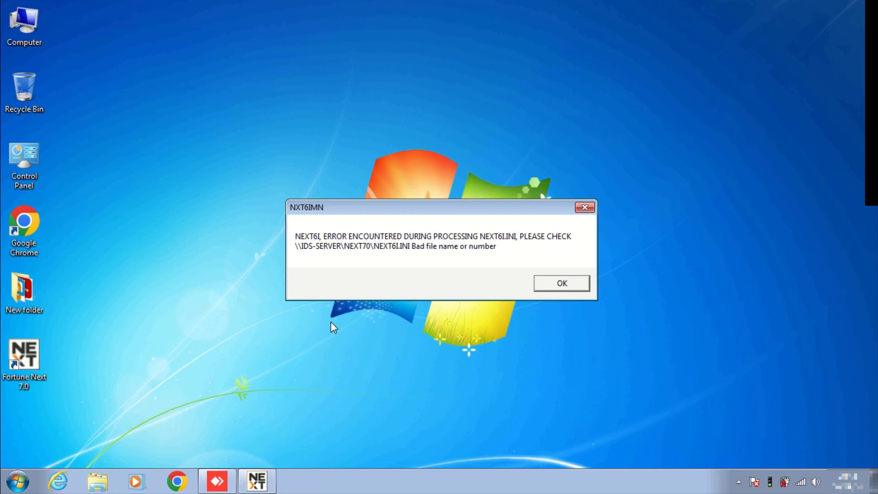
pyautogui.click(562, 283)
pyautogui.click(496, 282)
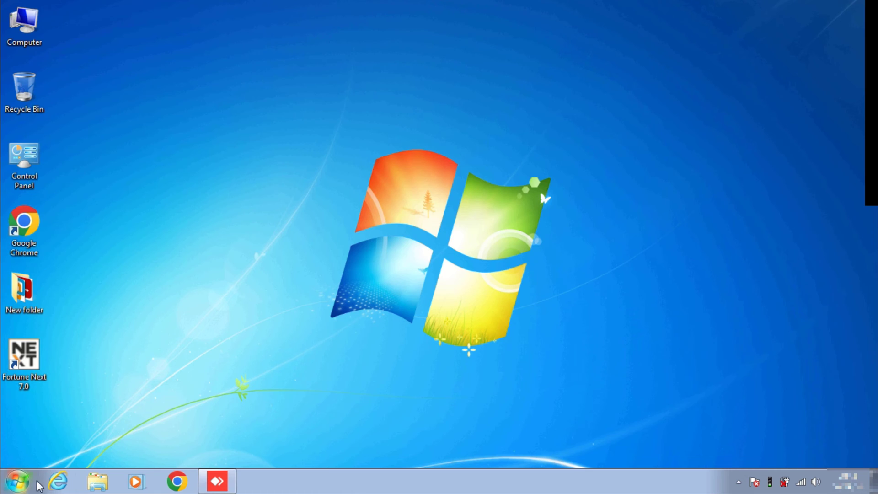
# Find 'notepad' in Start search, run it as administrator, and show its File menu.
pyautogui.click(18, 482)
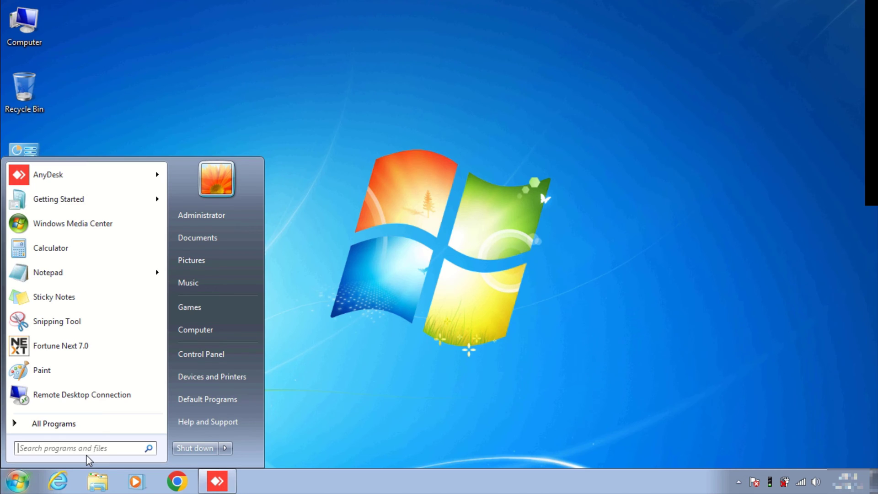
pyautogui.write('note')
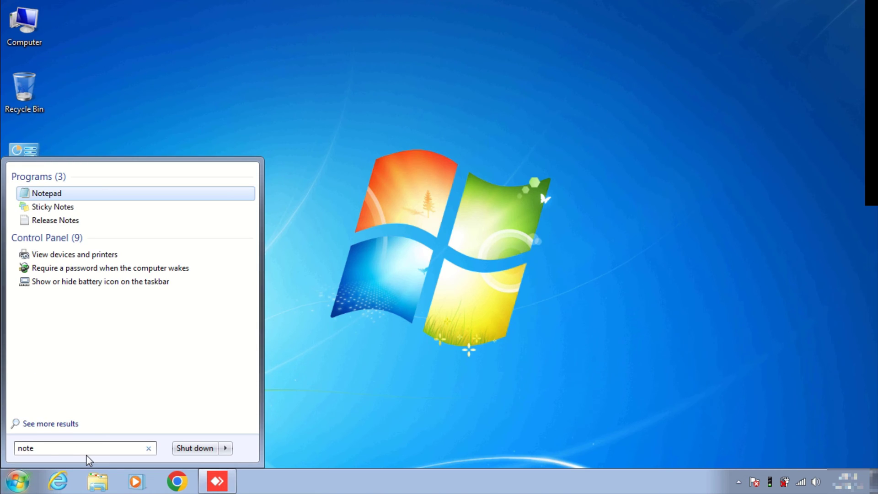
pyautogui.write('pad')
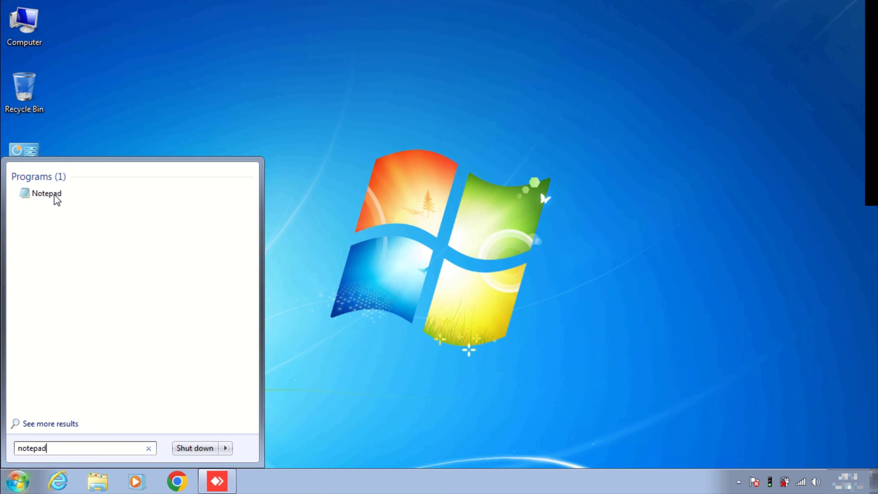
pyautogui.rightClick(57, 200)
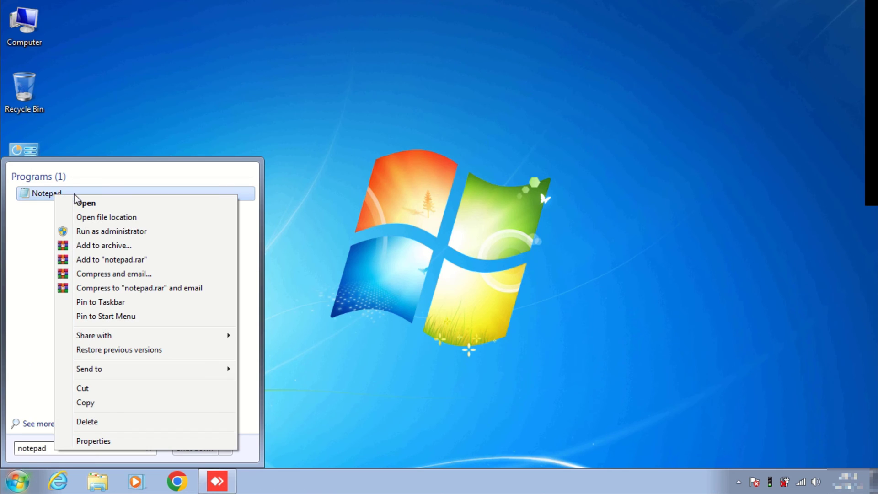
pyautogui.click(119, 231)
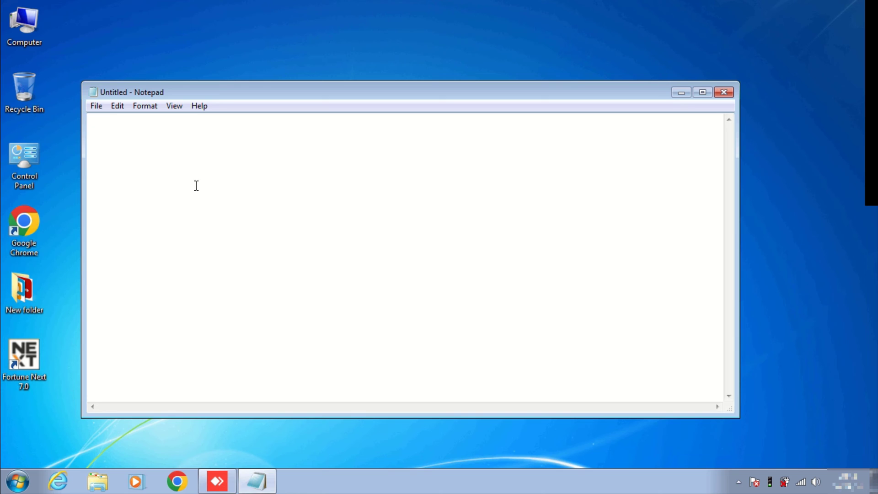
pyautogui.click(96, 106)
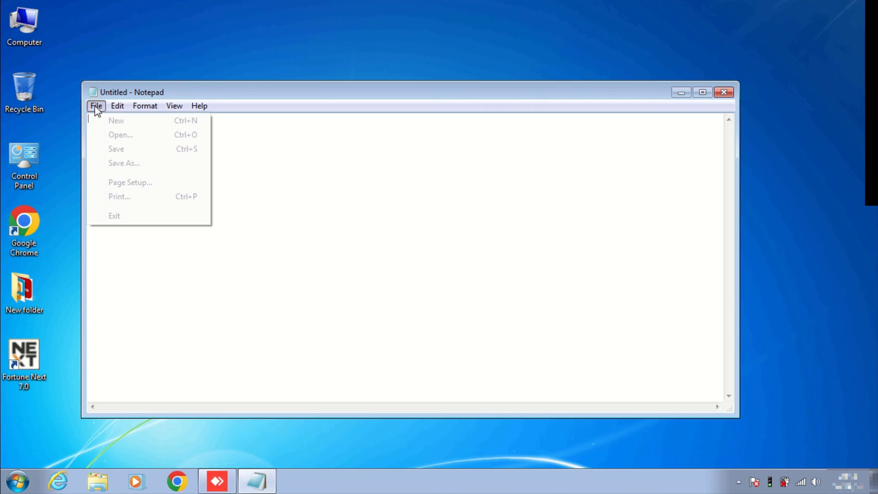
# Browse the Open dialog to C:\Windows\System32\drivers\etc, show All Files, and select hosts.
pyautogui.click(136, 140)
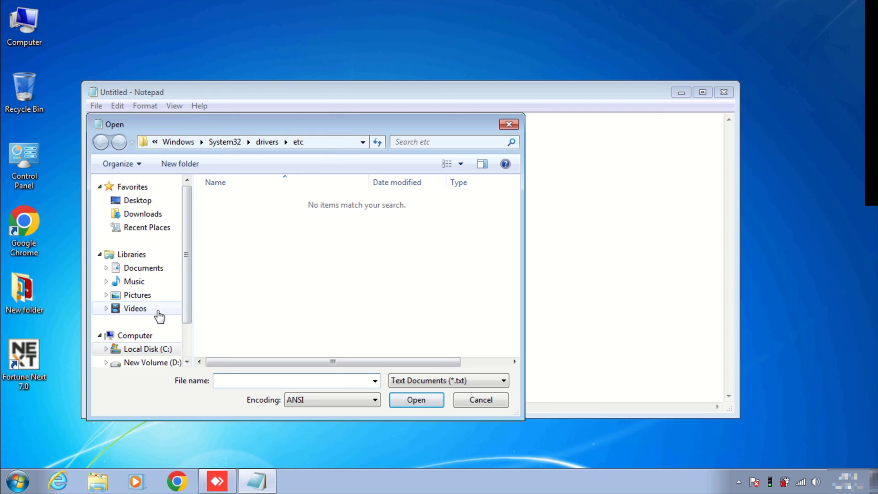
pyautogui.click(147, 350)
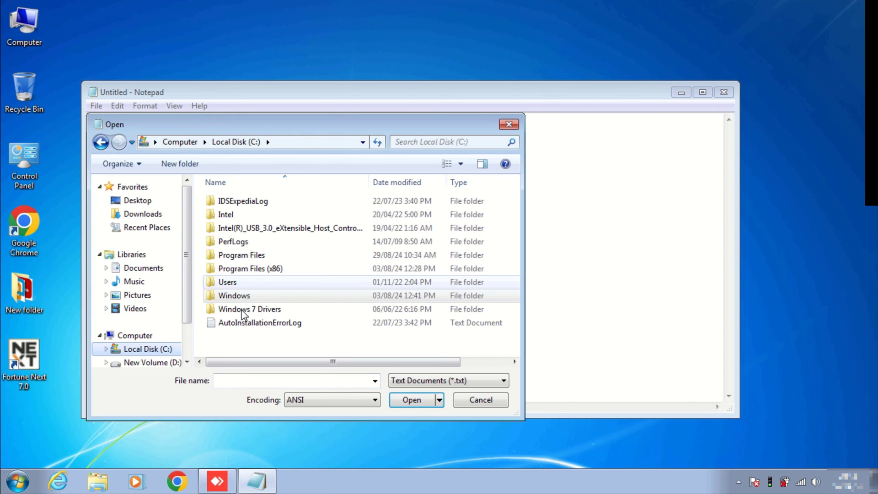
pyautogui.doubleClick(235, 296)
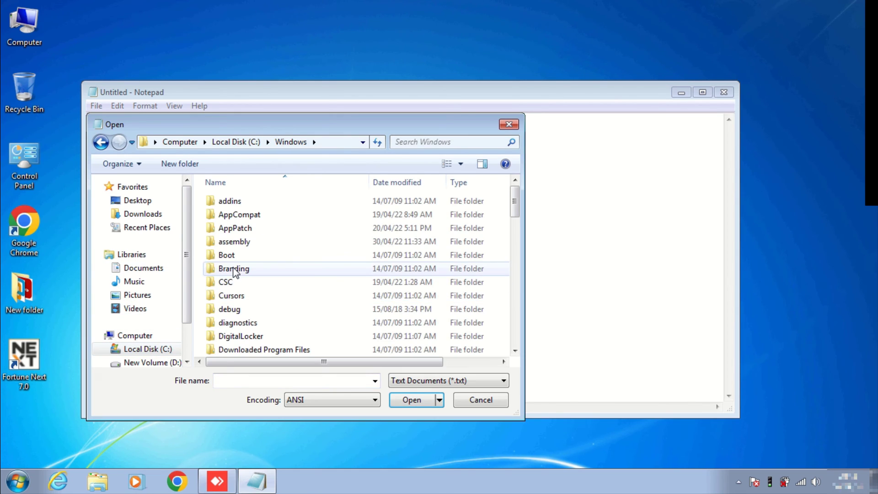
pyautogui.scroll(-10, 234, 271)
pyautogui.doubleClick(248, 336)
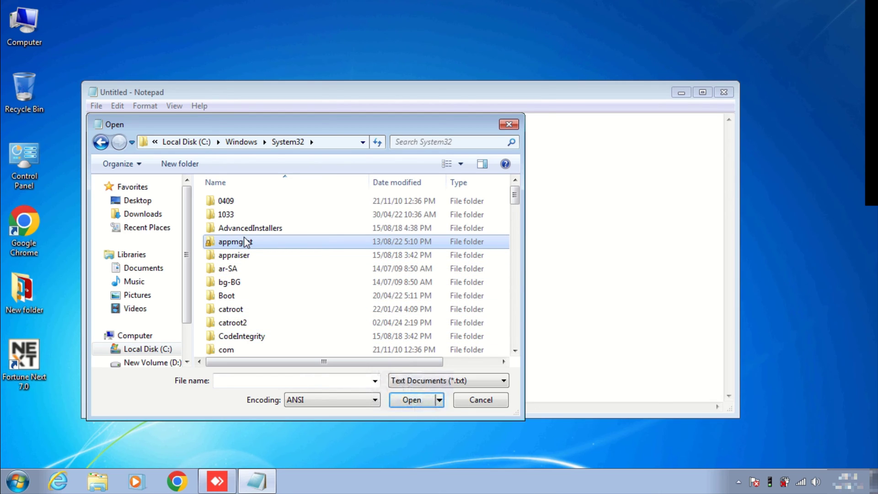
pyautogui.scroll(-5, 246, 241)
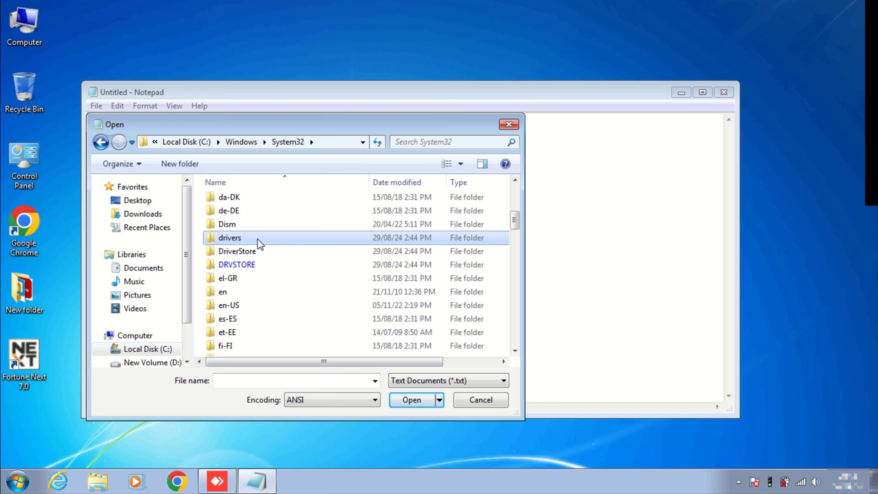
pyautogui.doubleClick(261, 239)
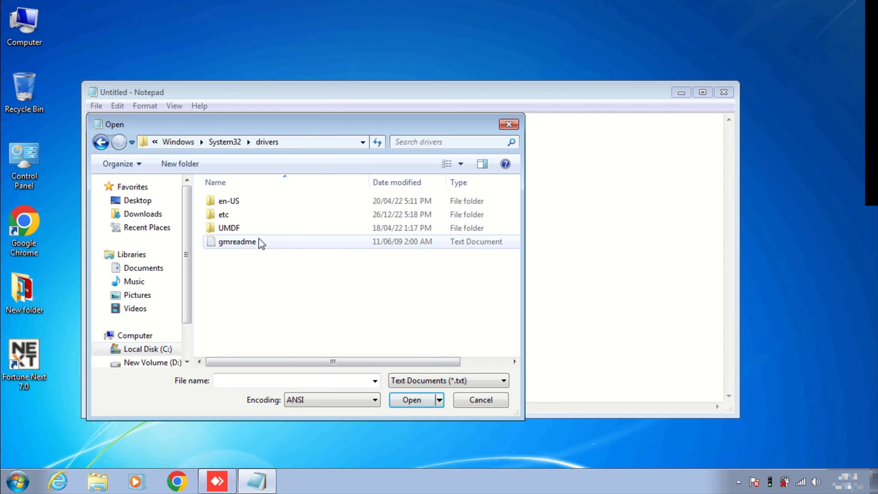
pyautogui.doubleClick(253, 216)
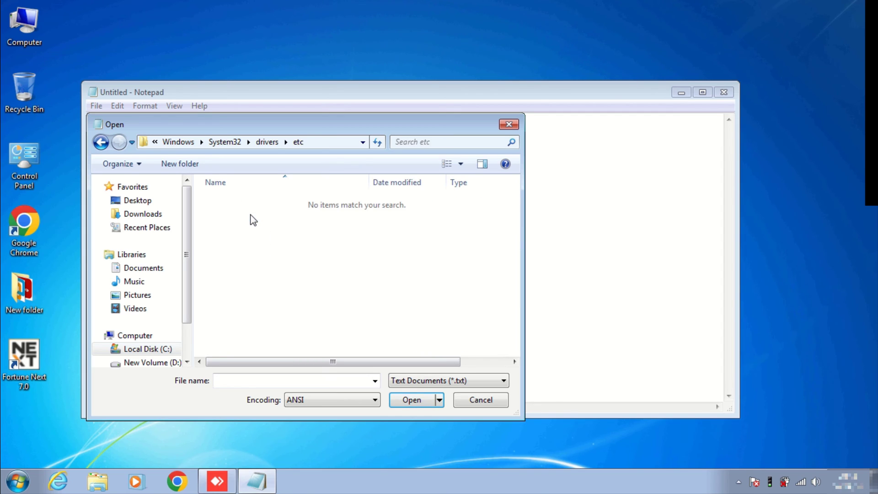
pyautogui.click(422, 382)
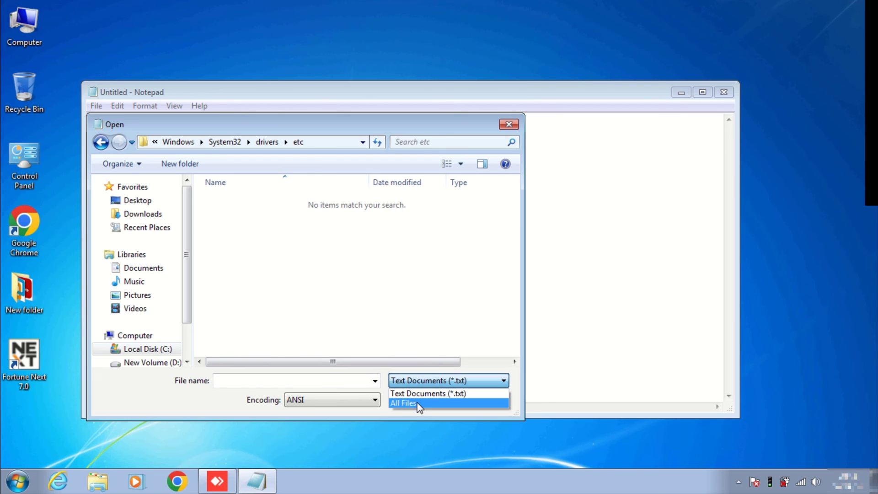
pyautogui.click(418, 404)
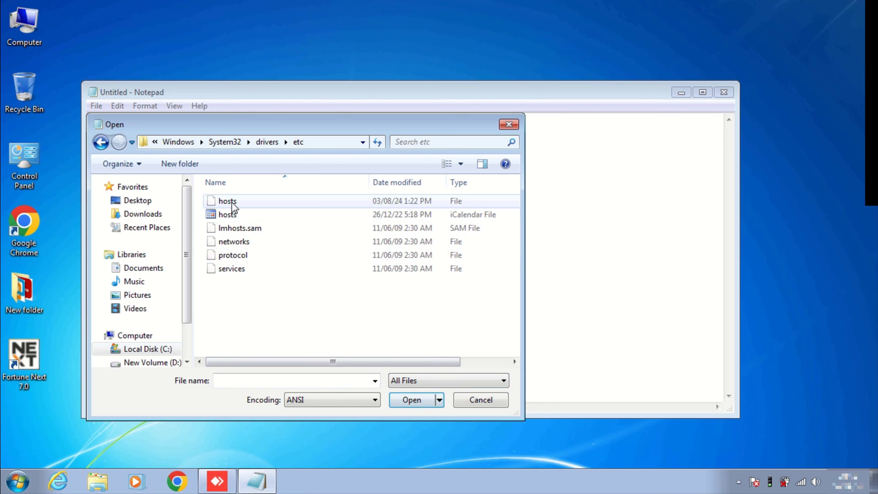
pyautogui.click(247, 206)
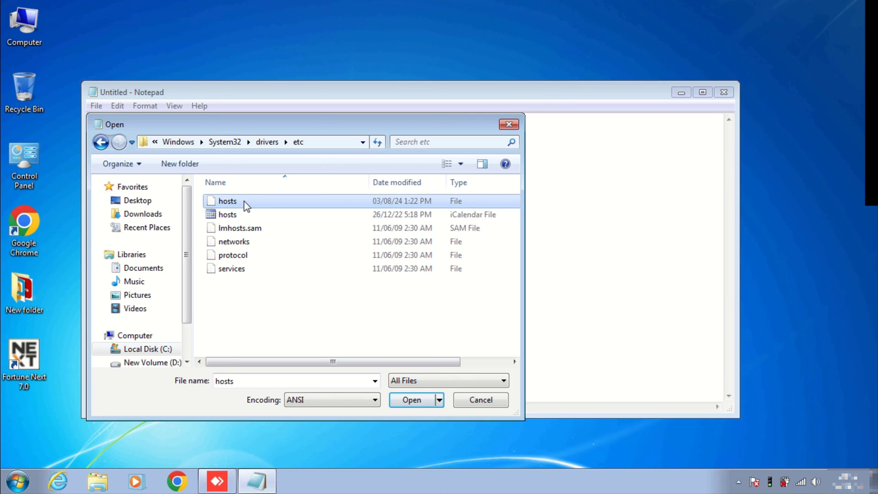
# Open hosts and append the line '192.168.1.150 IDS-SERVER' after the last localhost entry.
pyautogui.doubleClick(248, 201)
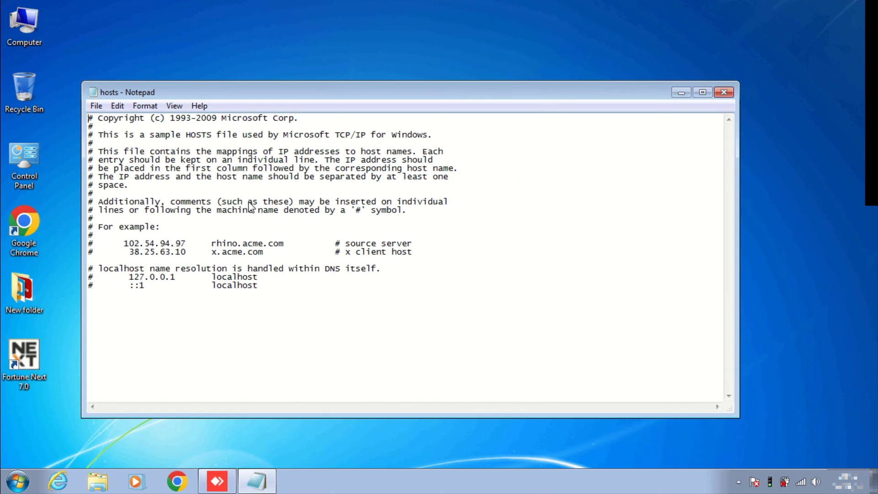
pyautogui.click(264, 287)
pyautogui.press('Return')
pyautogui.write('192.168.1.150')
pyautogui.write('IDS-SERV')
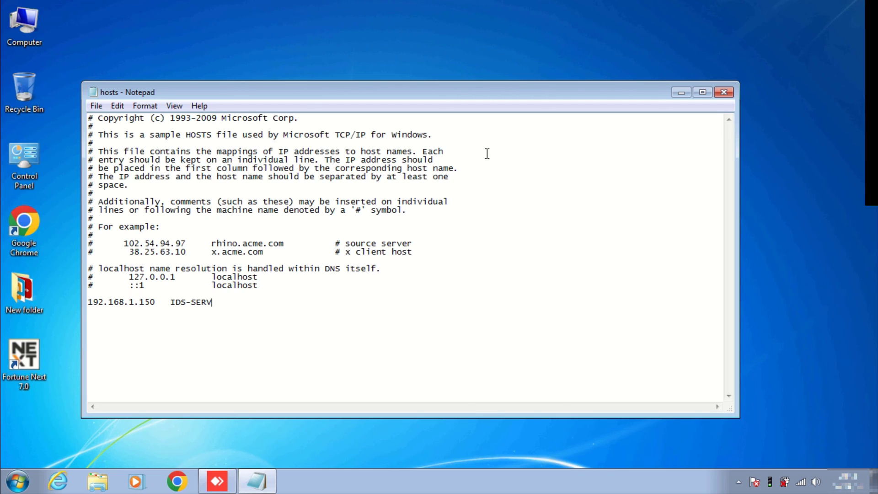
pyautogui.write('ER')
# Save the edited hosts file and close Notepad.
pyautogui.click(96, 106)
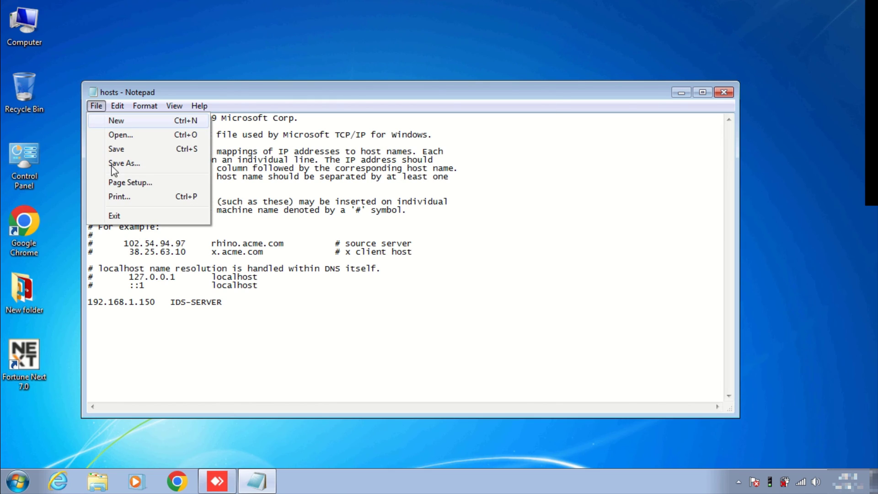
pyautogui.click(117, 150)
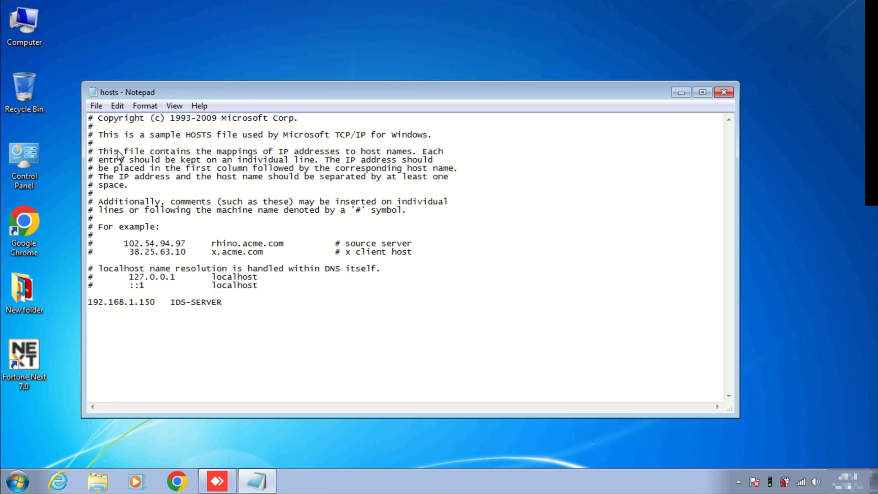
pyautogui.hotkey('alt', 'F4')
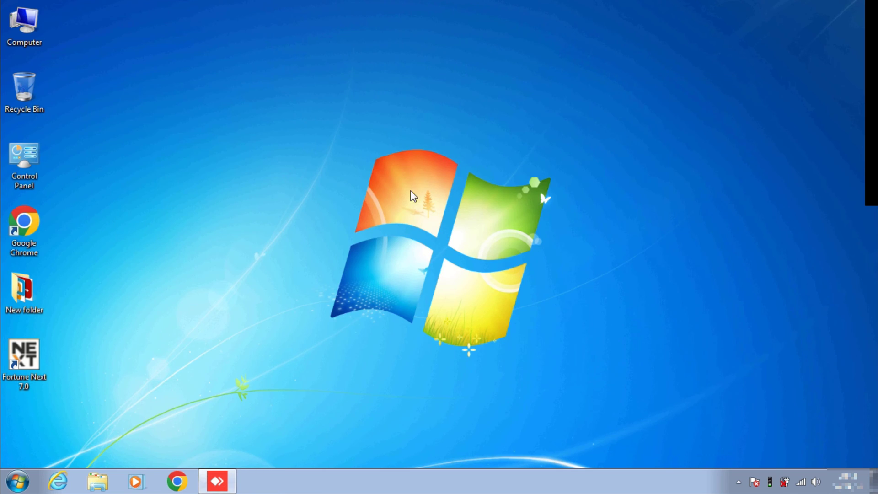
pyautogui.press('super+r')
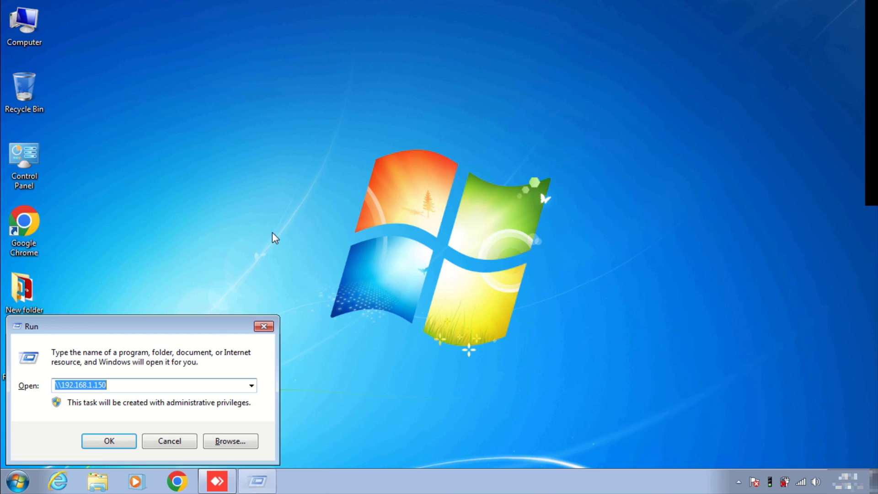
pyautogui.press('BackSpace')
pyautogui.write('\\\\')
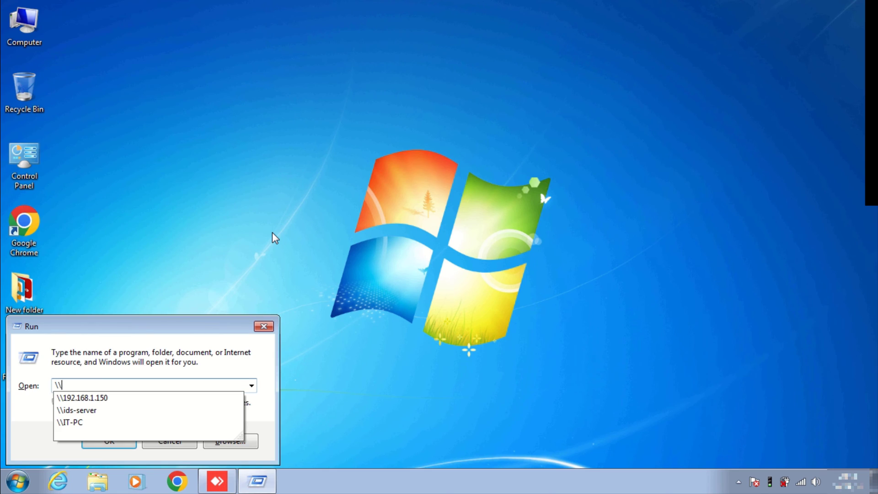
pyautogui.write('ids-')
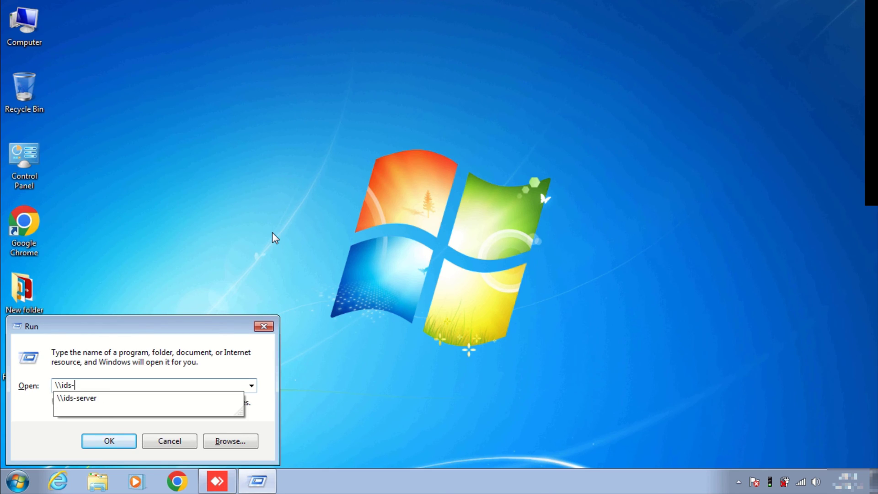
pyautogui.write('server')
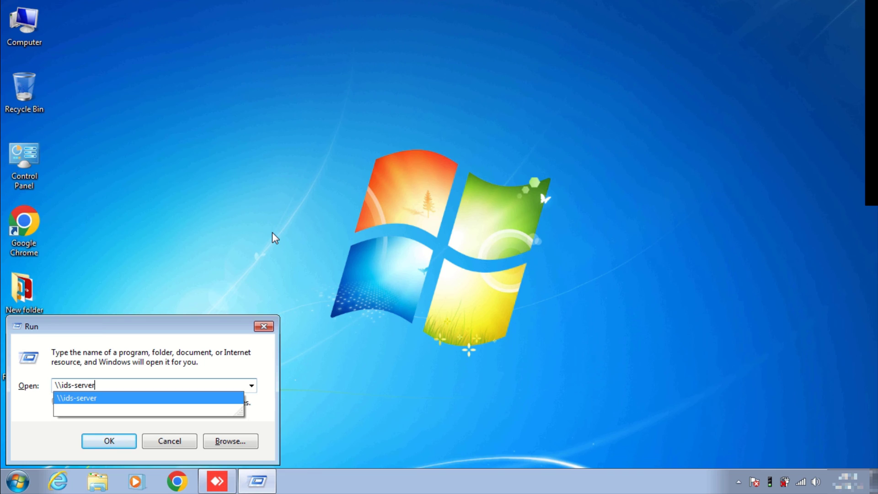
pyautogui.press('Return')
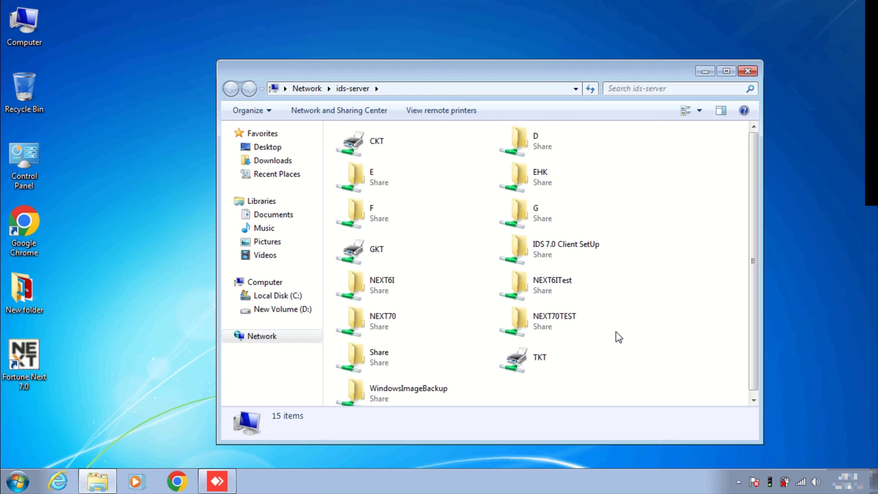
# Close the ids-server shares window, launch Fortune Next 7.0, and log in with the user name and password.
pyautogui.click(749, 73)
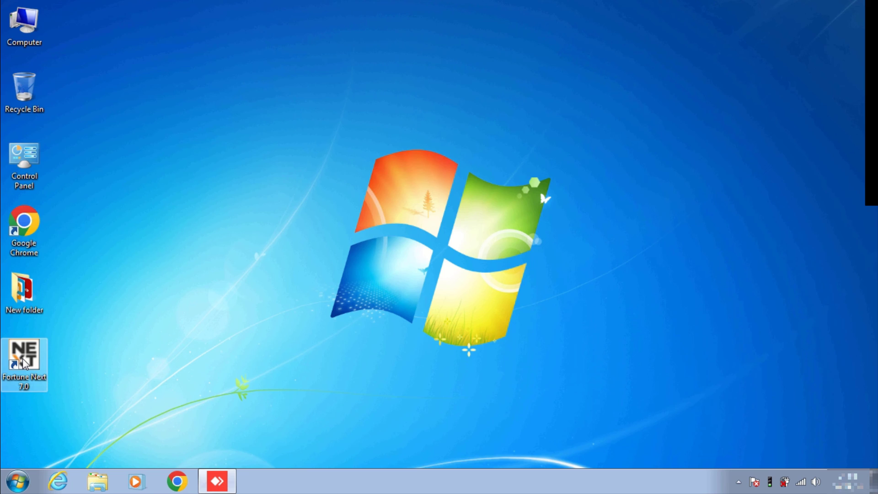
pyautogui.doubleClick(24, 361)
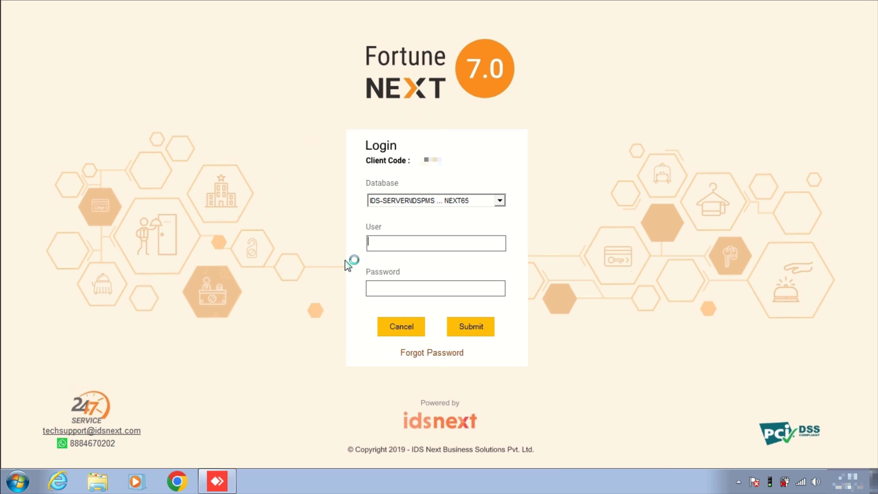
pyautogui.write('IDSPMS')
pyautogui.press('Tab')
pyautogui.write('***********')
pyautogui.press('Return')
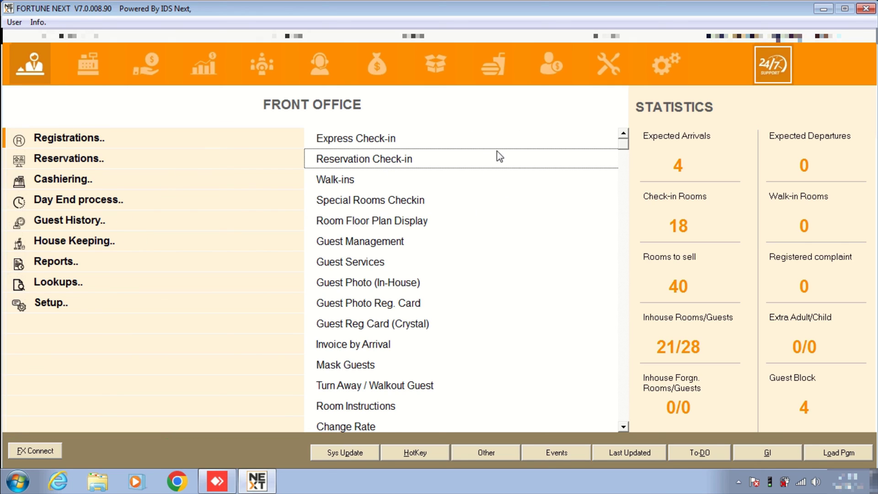
# Browse the reservation options and the Point of Sale, Accounts Receivable, F&B Costing and System Setup modules.
pyautogui.click(65, 288)
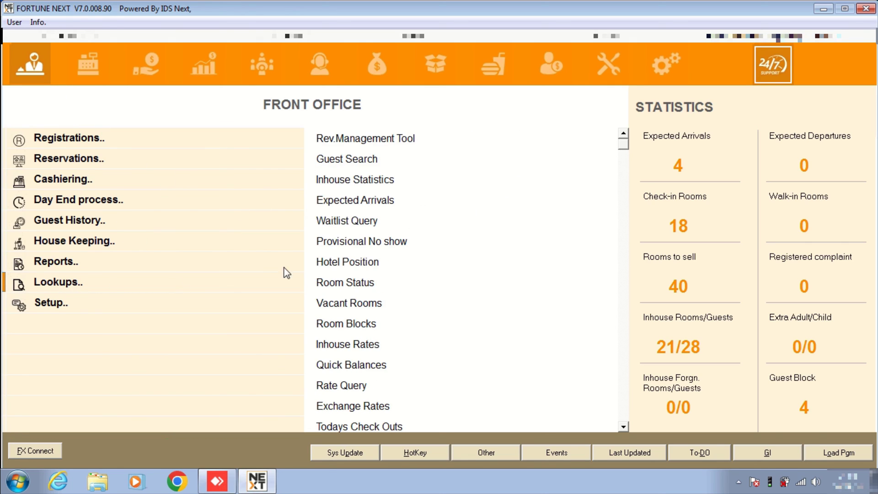
pyautogui.click(85, 64)
pyautogui.click(139, 65)
pyautogui.click(493, 64)
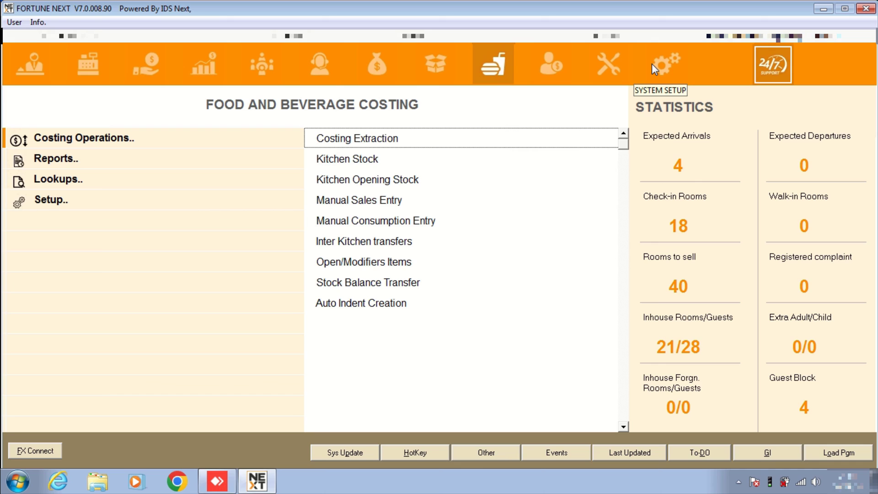
pyautogui.click(651, 64)
# Return to Front Office and disconnect the Sophos SSL VPN.
pyautogui.click(30, 64)
pyautogui.rightClick(769, 481)
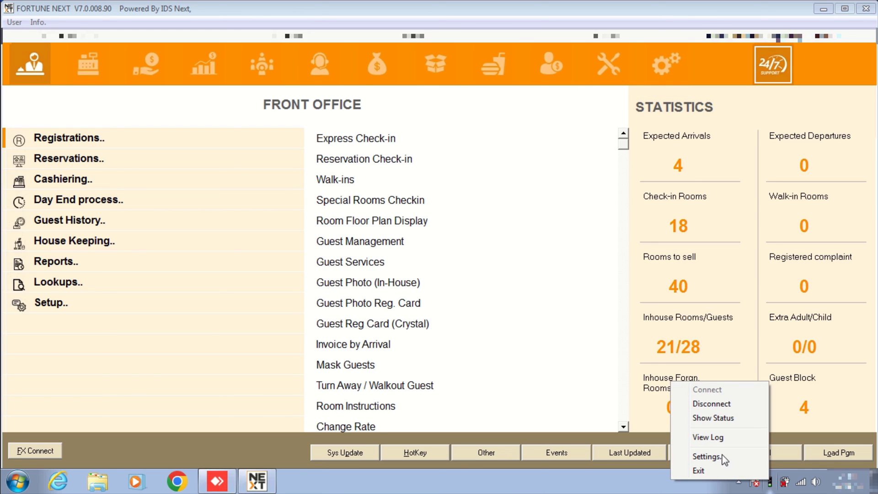
pyautogui.click(714, 404)
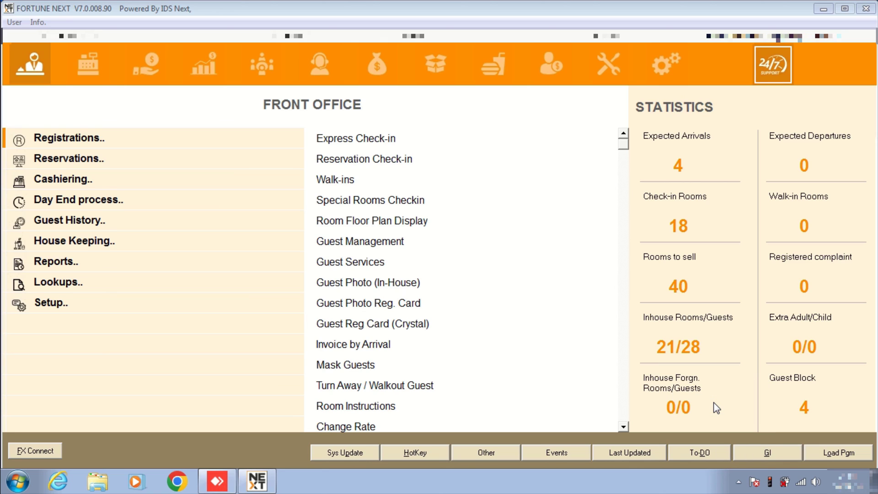